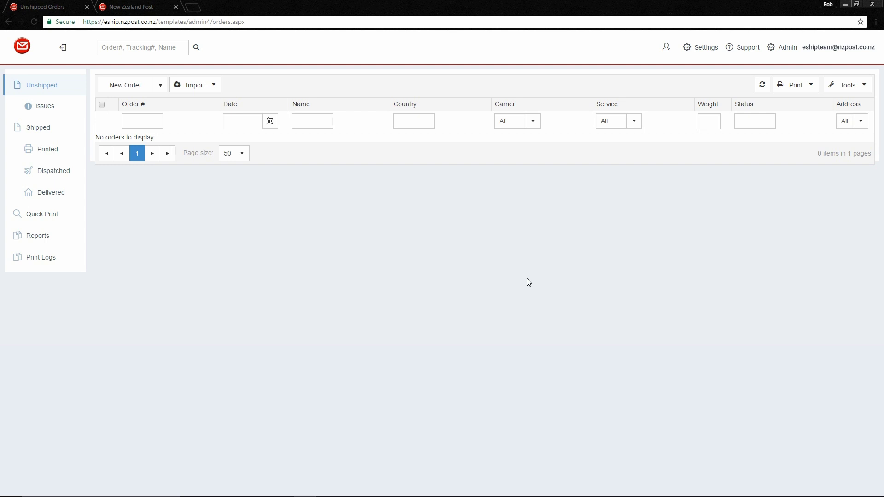
# - Go to Settings > Child Accounts, highlight the Professional and Enterprise plan note, and expand Billing
pyautogui.click(703, 48)
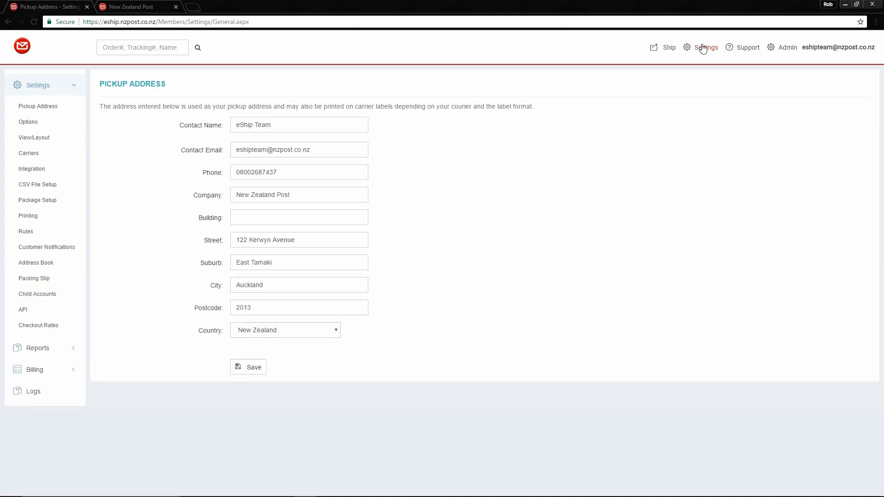
pyautogui.click(64, 297)
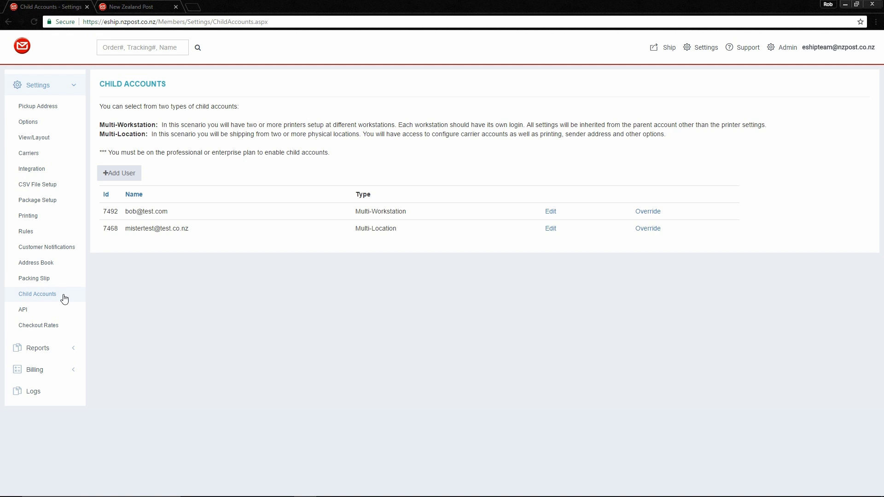
pyautogui.doubleClick(185, 152)
pyautogui.doubleClick(228, 153)
pyautogui.click(254, 167)
pyautogui.click(37, 370)
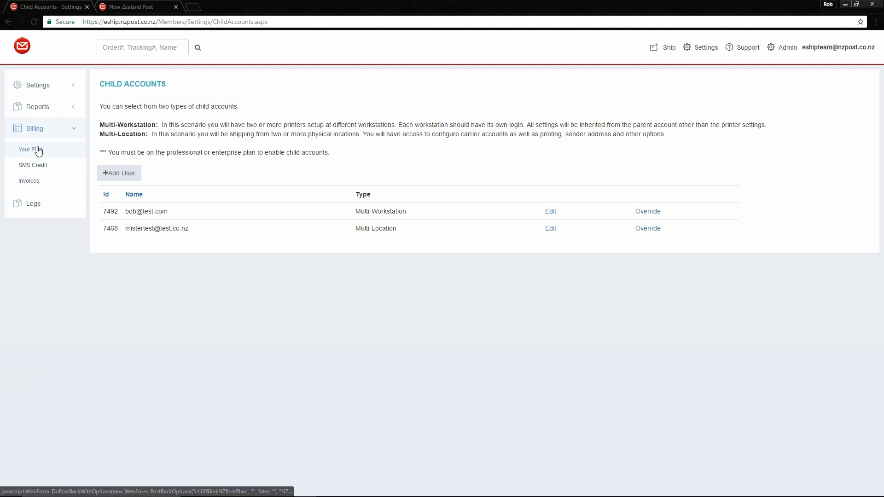
pyautogui.click(41, 151)
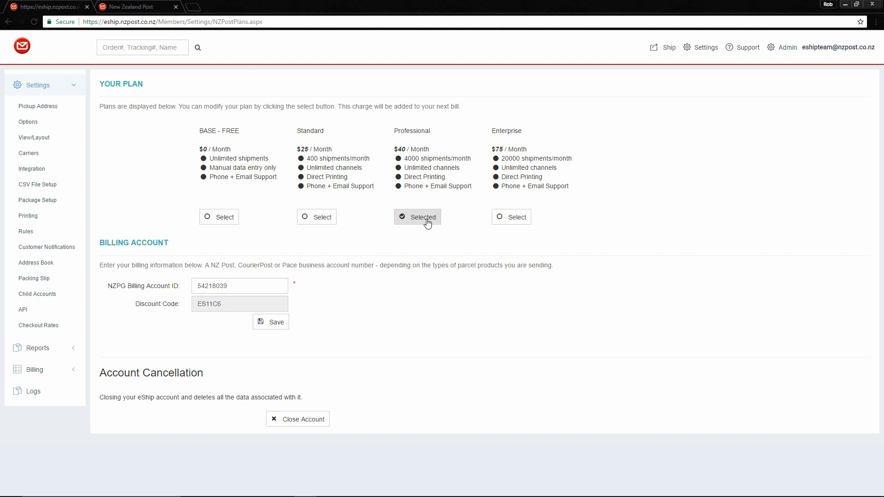
pyautogui.click(57, 294)
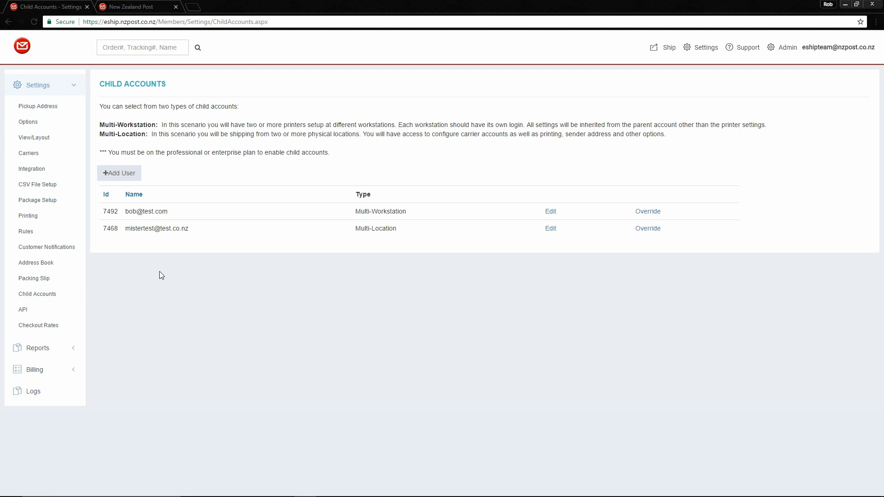
# - Begin a new child user with +Add User, then switch to the New Zealand Post website tab
pyautogui.click(133, 175)
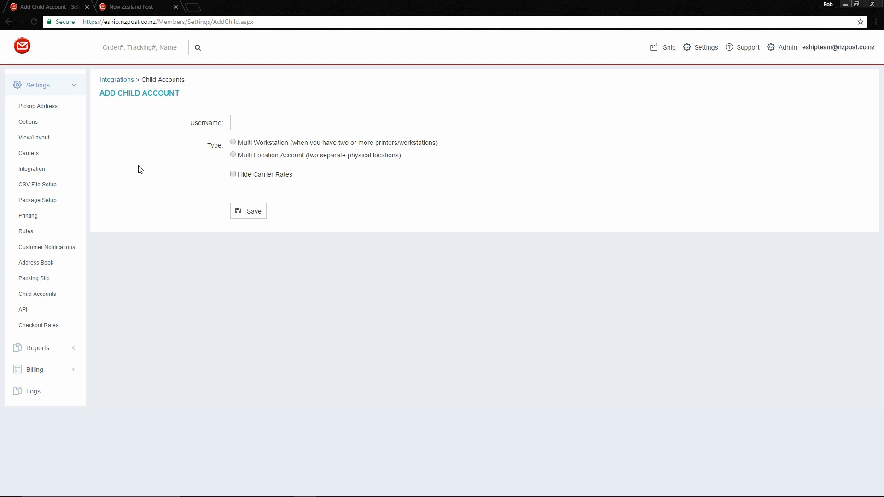
pyautogui.click(144, 5)
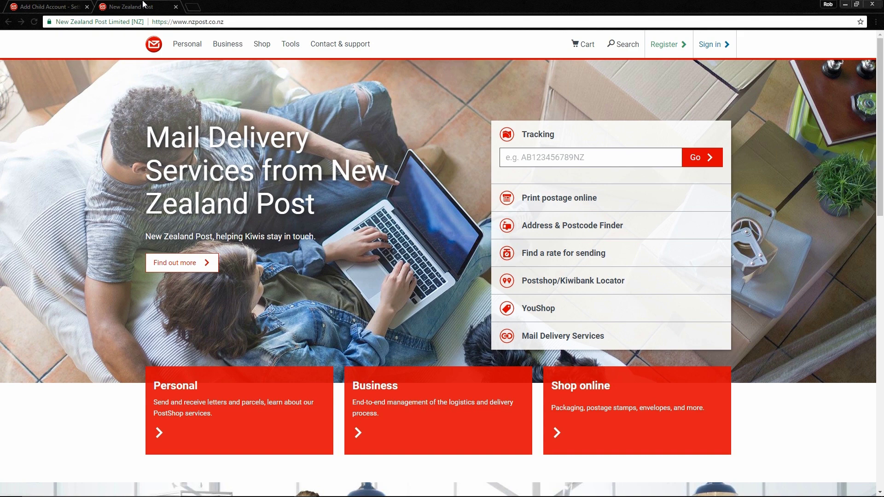
# - Register a New Zealand Post account with the tester's e-mail and a password, accepting the terms
pyautogui.click(663, 45)
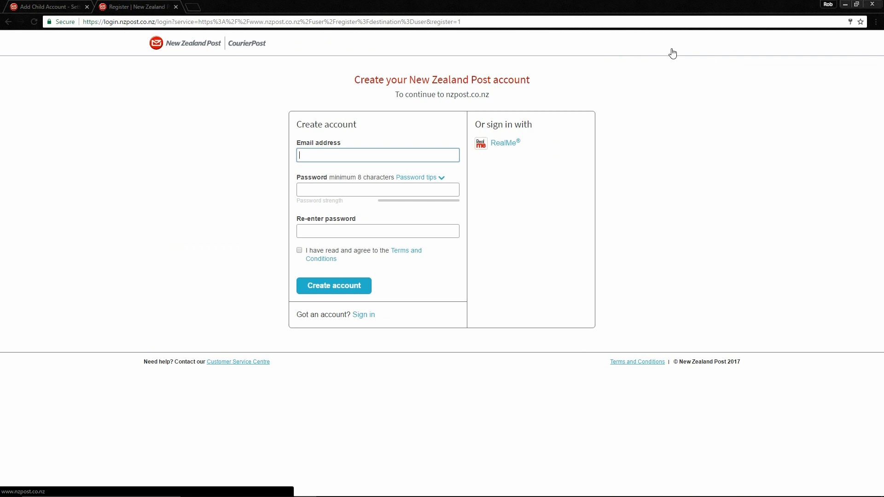
pyautogui.write('tester123@test.com')
pyautogui.press('Tab')
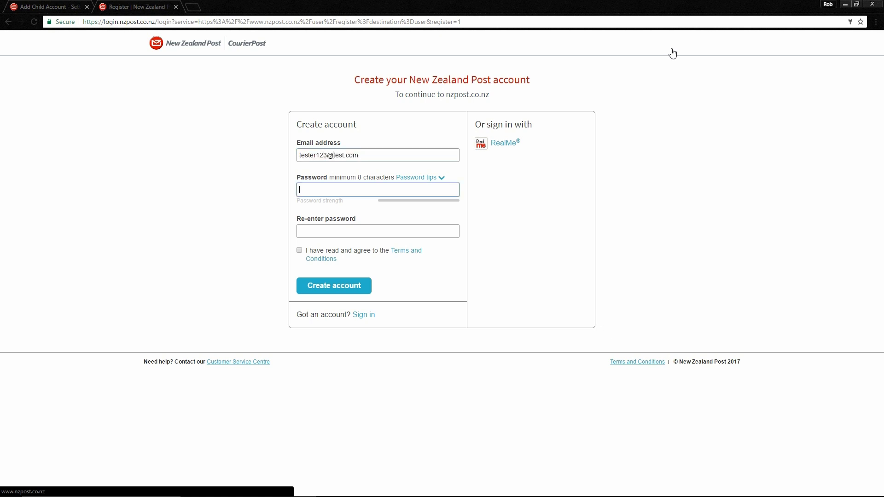
pyautogui.press('Tab')
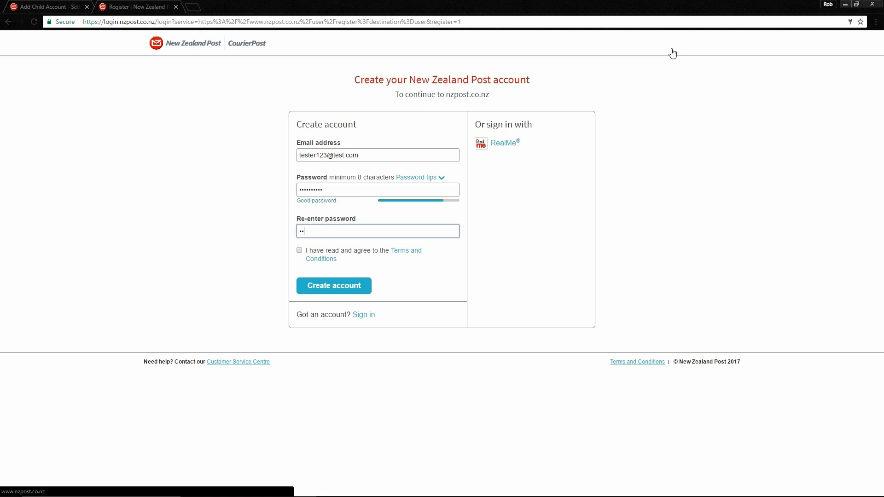
pyautogui.press('Tab')
pyautogui.press('space')
pyautogui.click(352, 286)
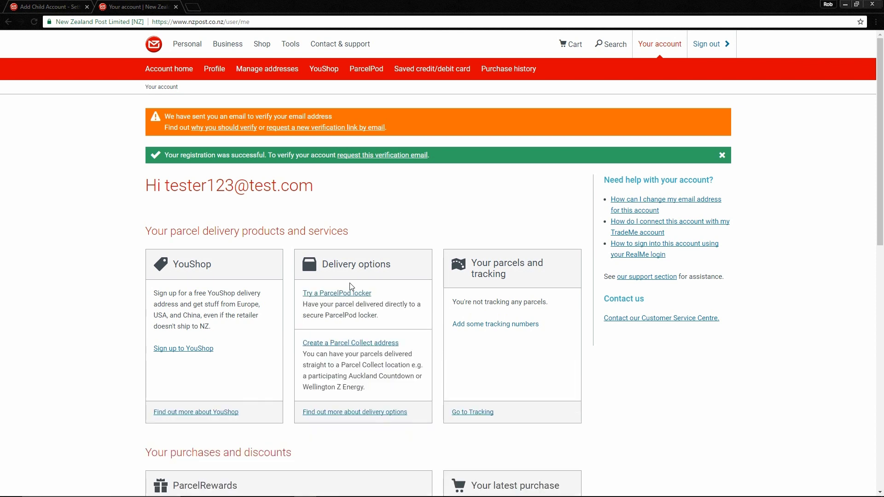
# - Back in eShip, enter the tester's e-mail as username and select Multi Location Account
pyautogui.click(49, 7)
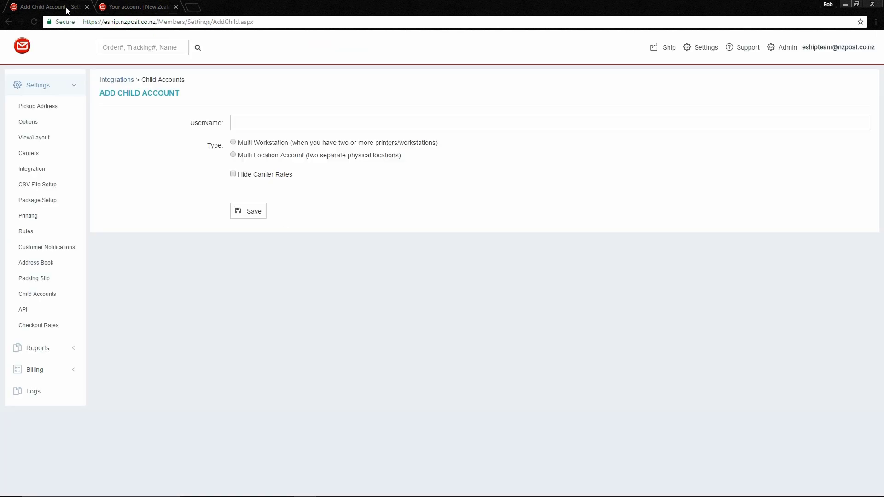
pyautogui.click(254, 116)
pyautogui.write('tester123@test.com')
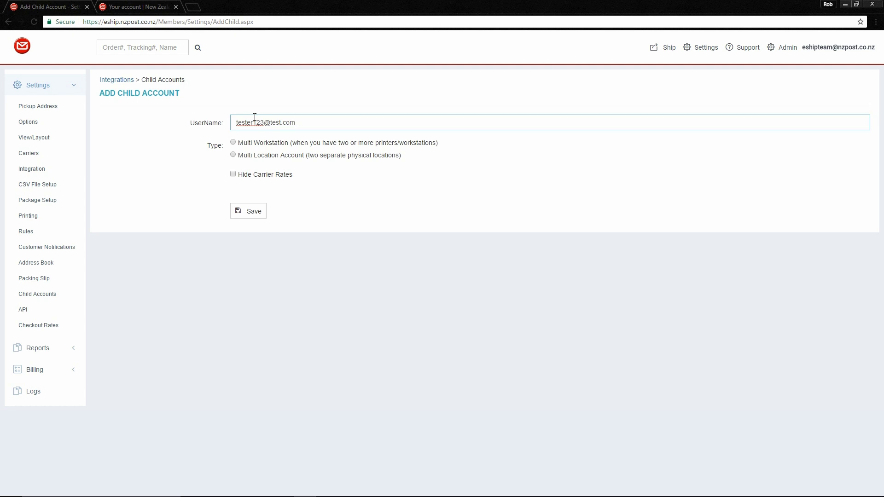
pyautogui.click(233, 143)
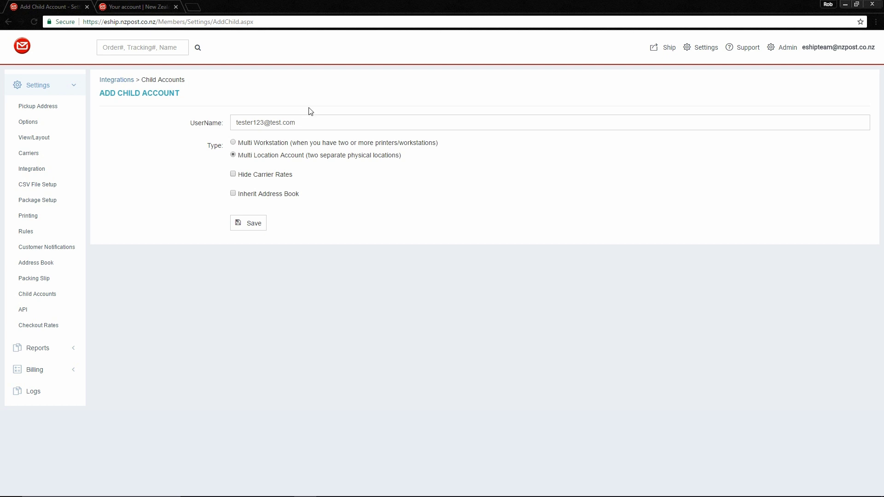
# - Save the new Multi Location child account, then override the first (Multi-Workstation) child account
pyautogui.click(253, 223)
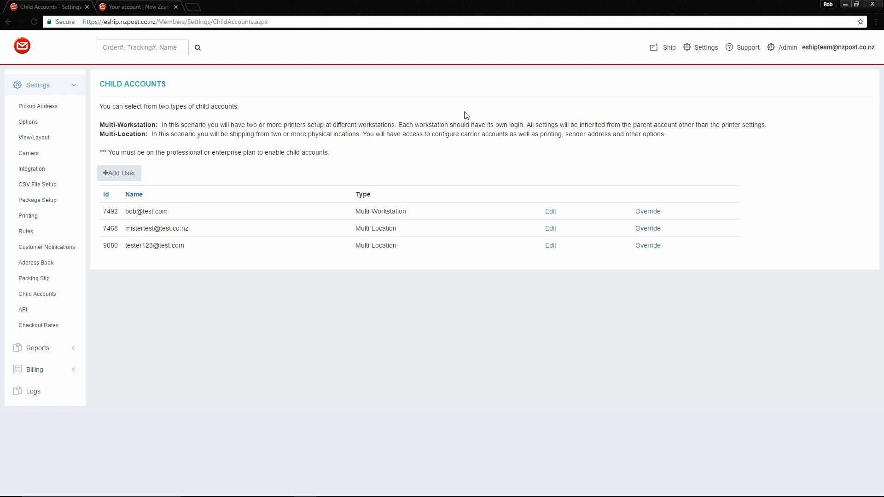
pyautogui.click(656, 211)
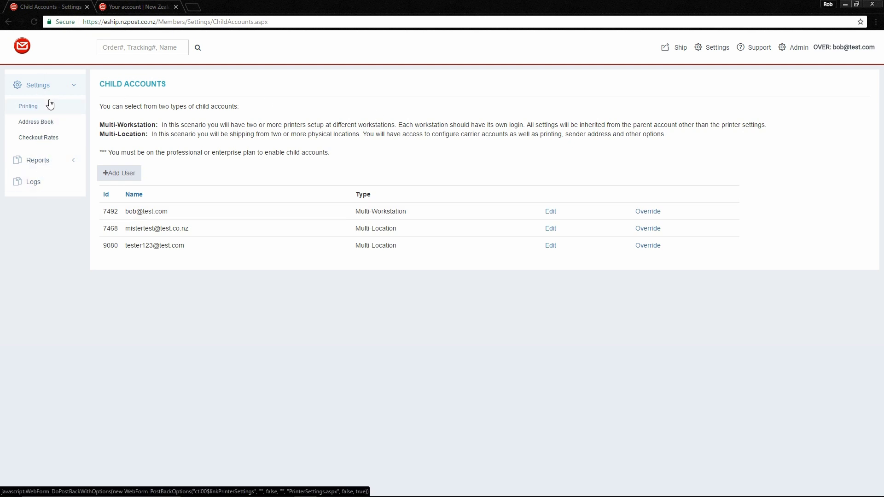
# - Check the child's Printing settings, Address Book and empty Unshipped orders, then open the OVER account menu
pyautogui.click(29, 107)
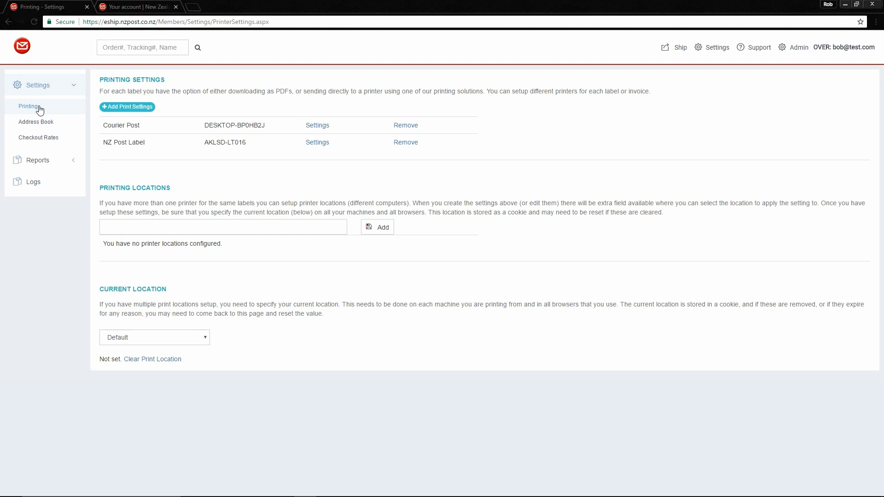
pyautogui.click(50, 122)
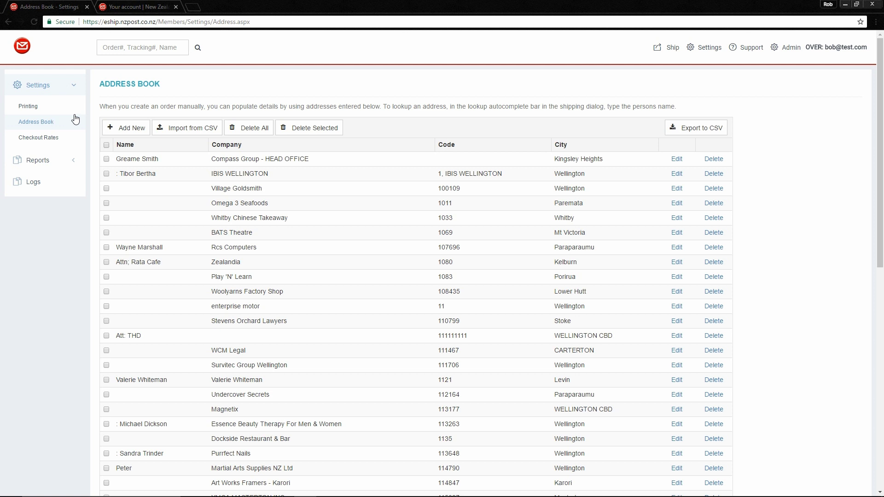
pyautogui.click(666, 51)
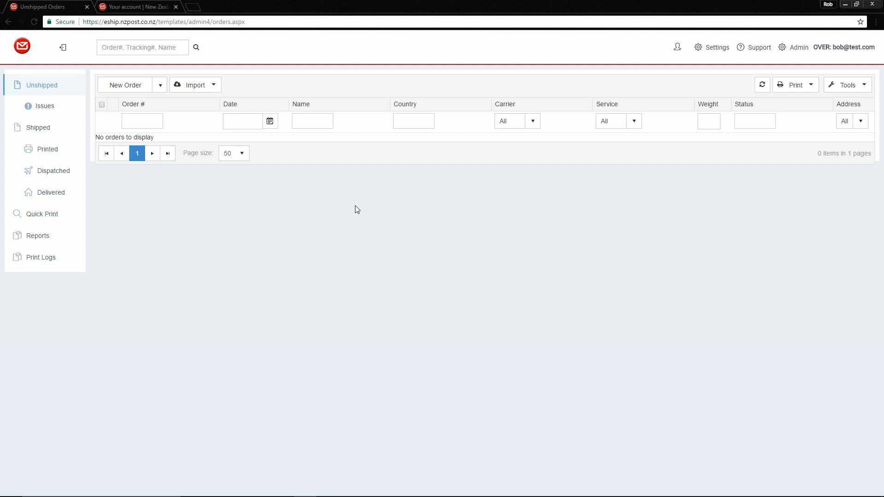
pyautogui.click(831, 51)
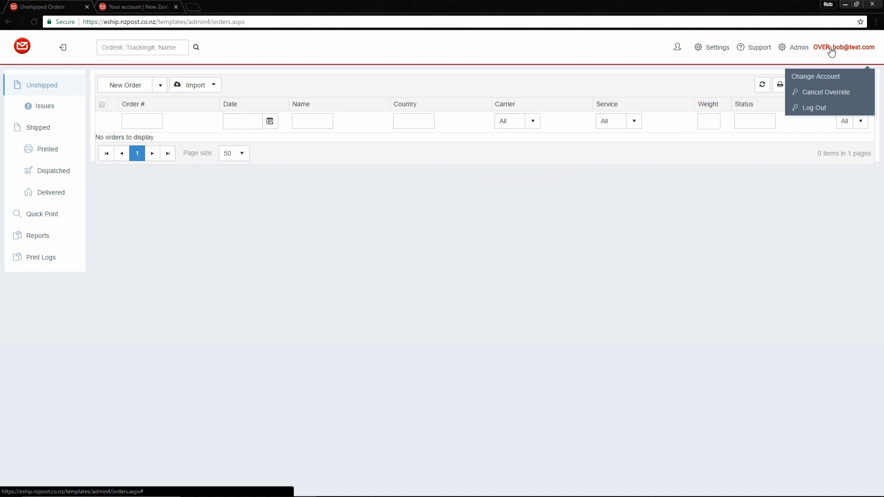
# - Cancel the Multi-Workstation override and override the Multi-Location child from Child Accounts
pyautogui.click(835, 94)
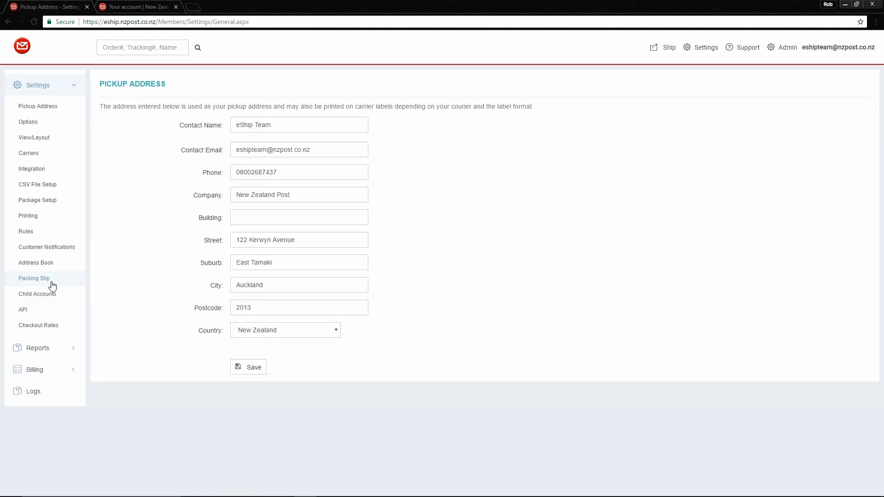
pyautogui.click(53, 295)
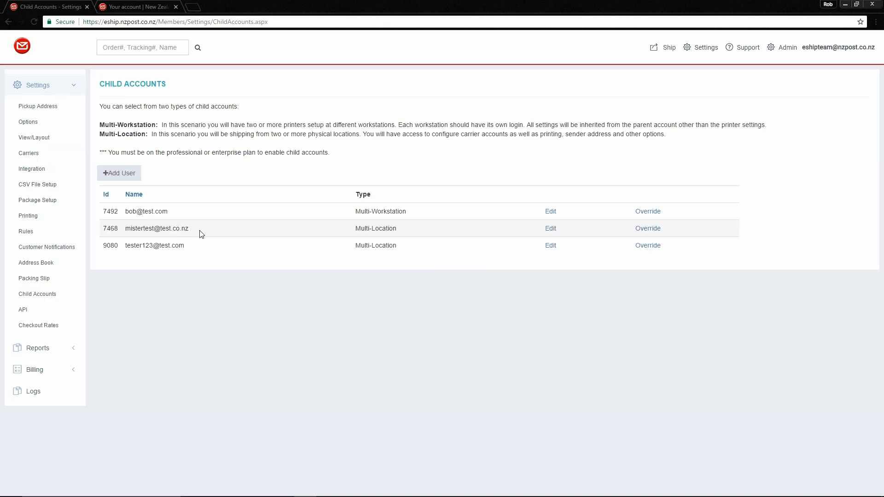
pyautogui.click(647, 229)
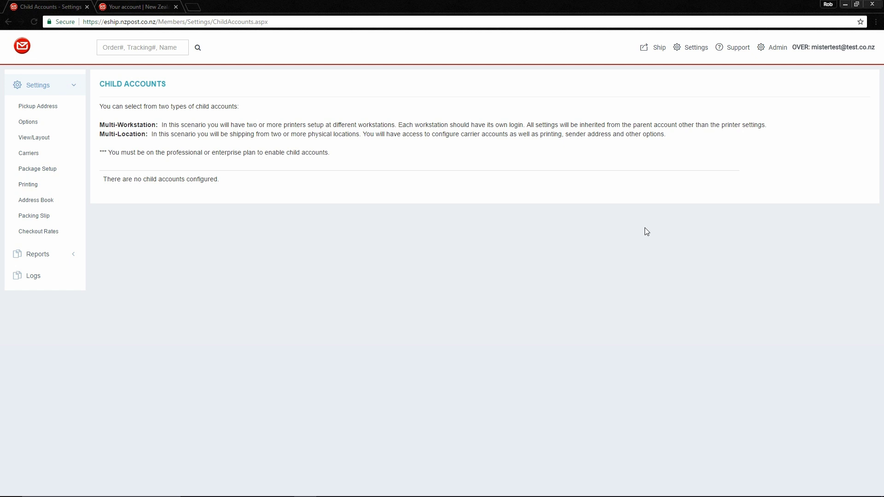
# - View the Multi-Location child's Carriers page and its Freemans Bay Pickup Address
pyautogui.click(54, 157)
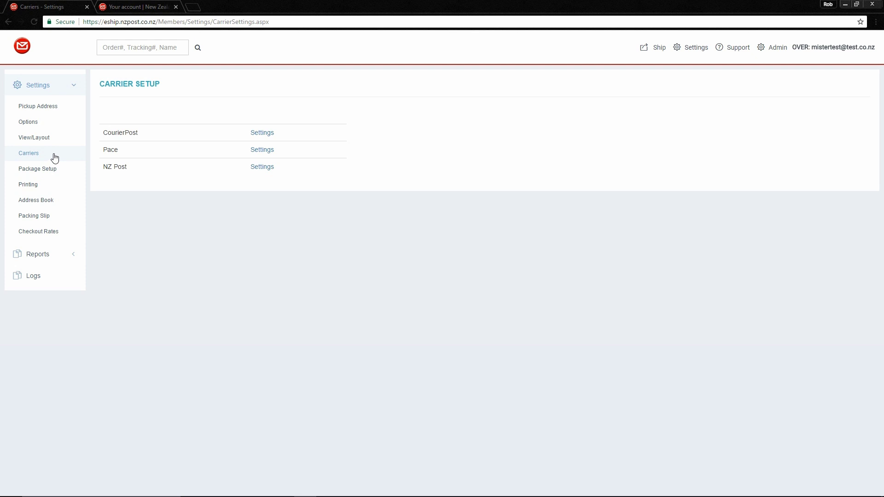
pyautogui.click(60, 109)
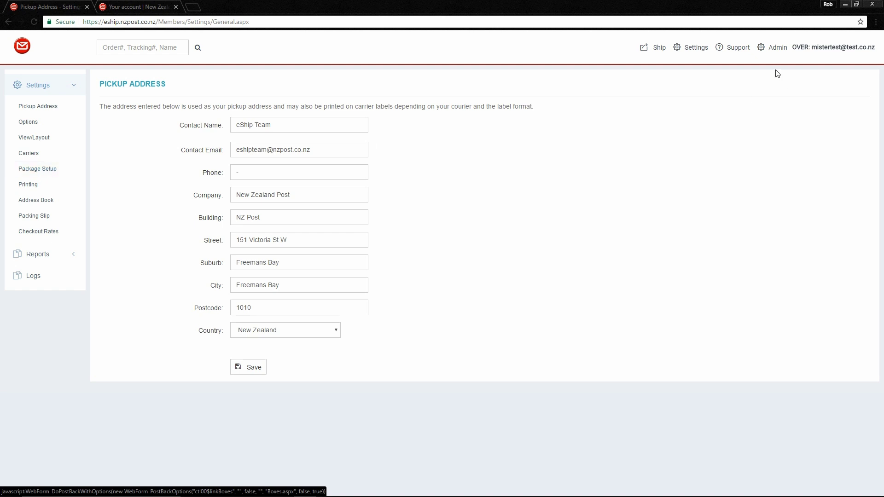
# - Choose Cancel Override from the OVER account menu to return to the parent account
pyautogui.click(800, 50)
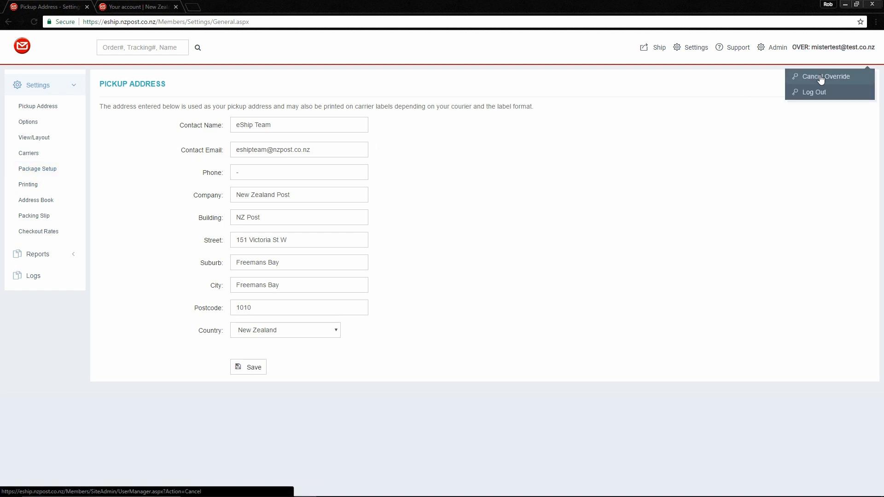
pyautogui.click(820, 79)
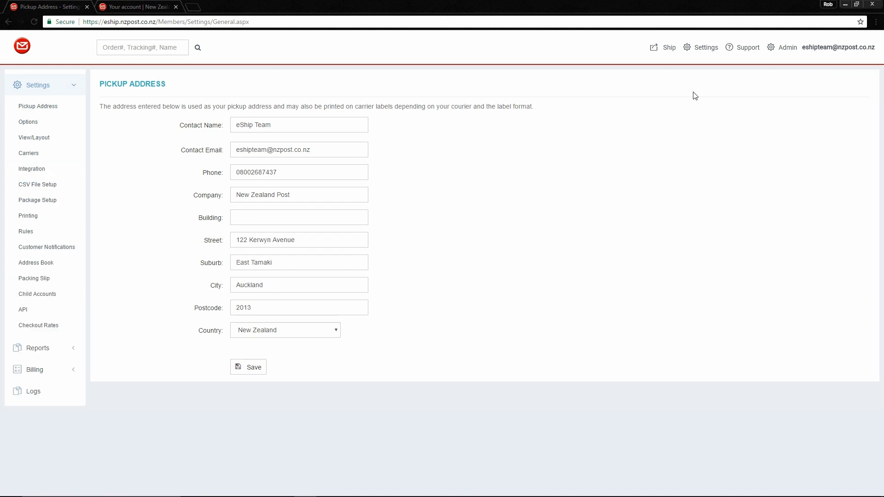
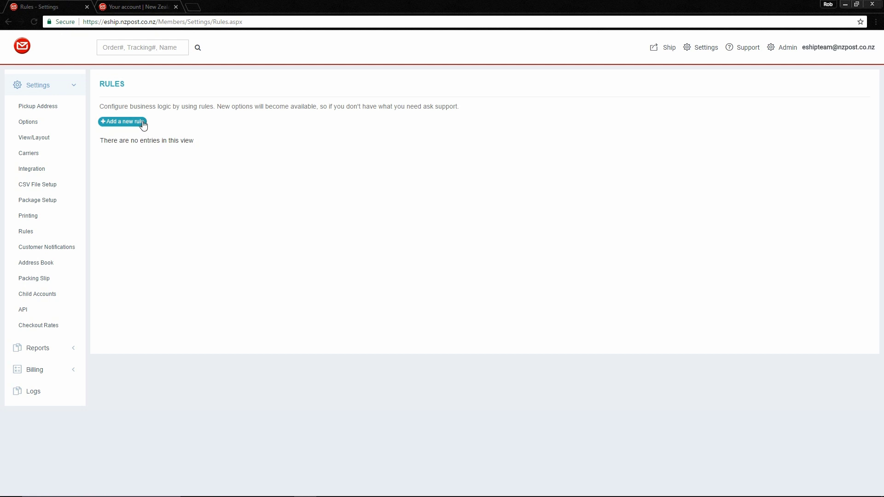
# - Add a new rule whose condition is Destination Post Code - NZ
pyautogui.click(142, 122)
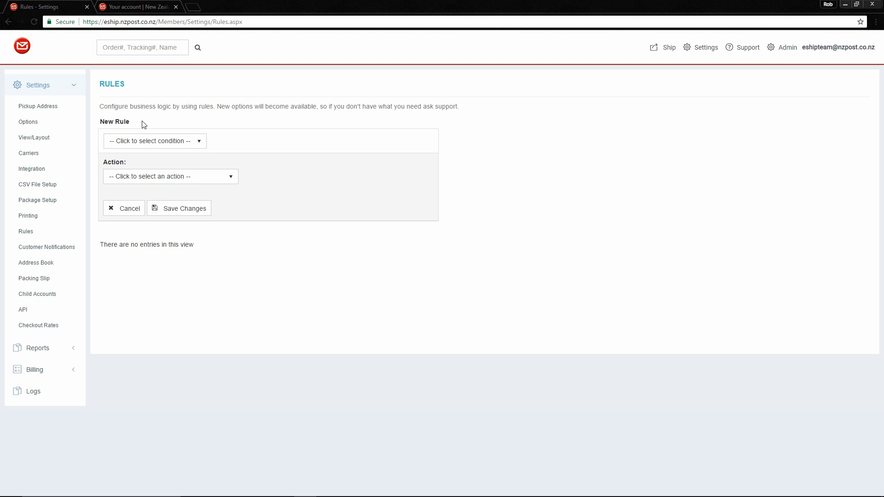
pyautogui.click(161, 141)
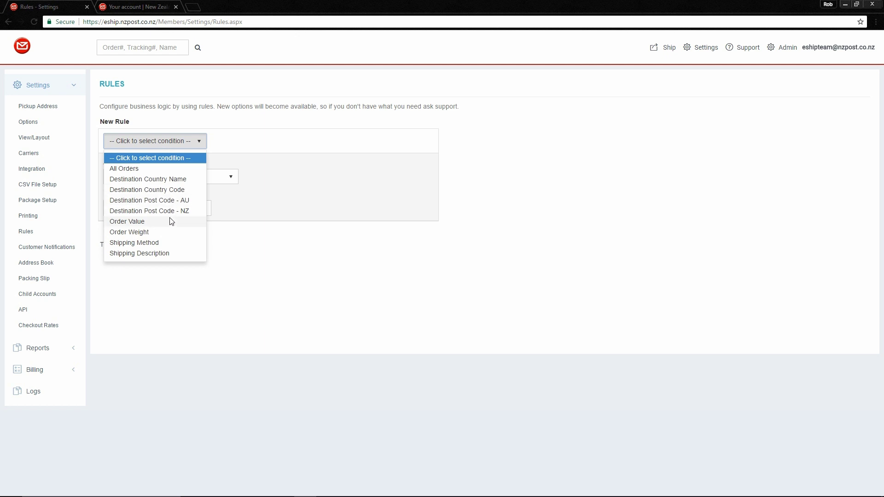
pyautogui.click(168, 211)
pyautogui.click(282, 146)
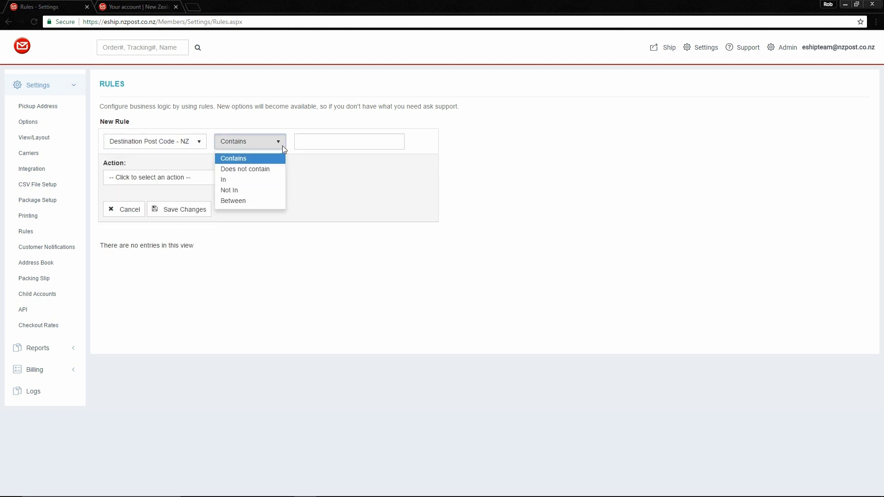
# - Set the post code condition to Between, from 7000 to 9999
pyautogui.click(254, 201)
pyautogui.click(330, 142)
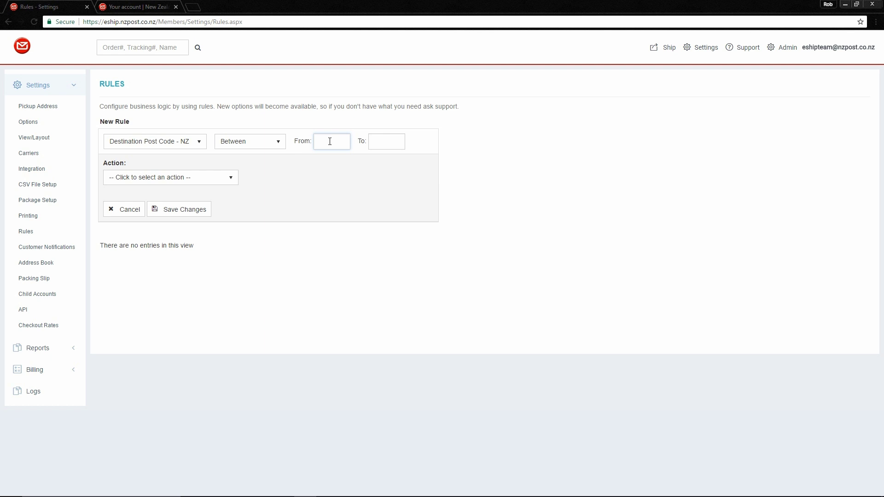
pyautogui.write('7000')
pyautogui.click(383, 140)
pyautogui.write('9999')
# - Set the action to Assign To Another Account, pick the receiving account, and save the rule
pyautogui.click(233, 177)
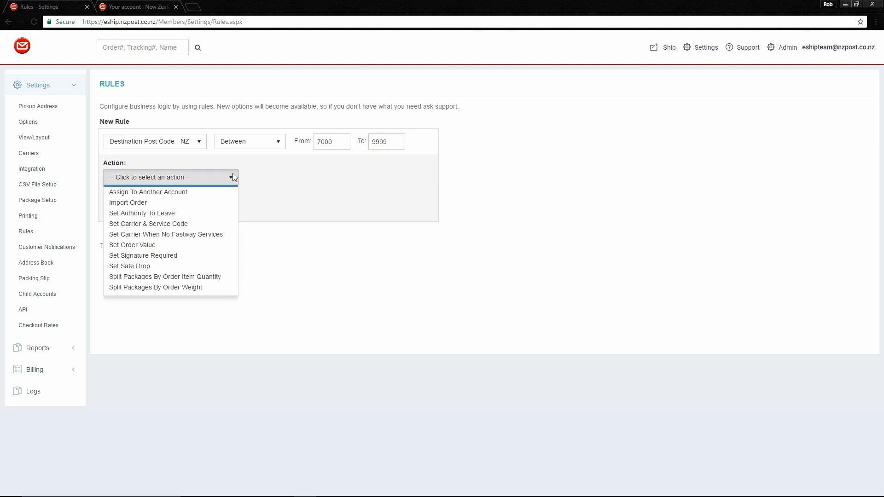
pyautogui.click(214, 205)
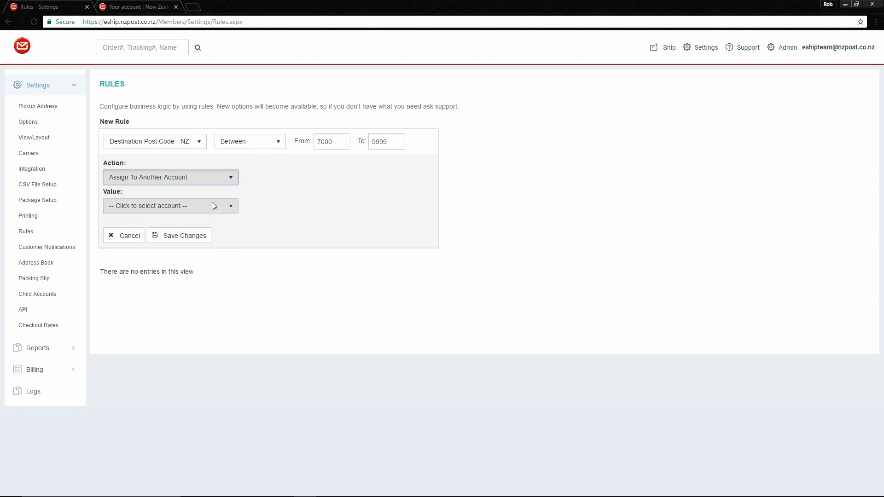
pyautogui.moveTo(214, 206); pyautogui.dragTo(199, 264)
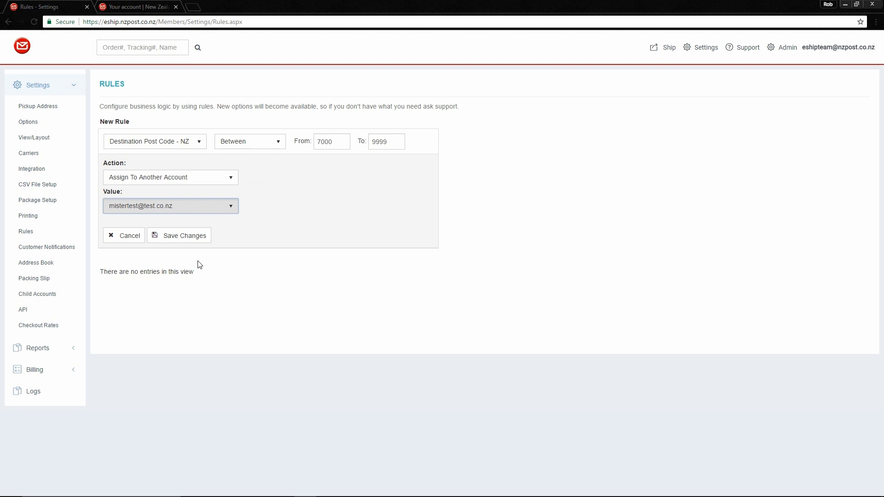
pyautogui.click(192, 240)
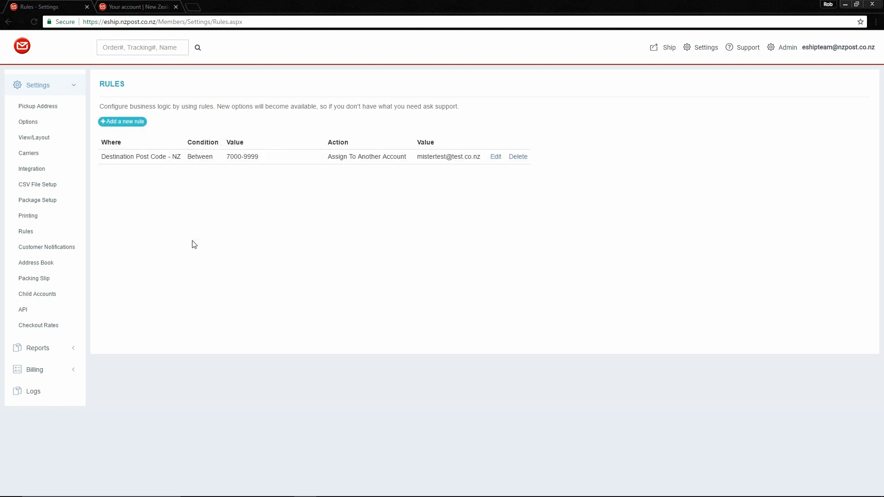